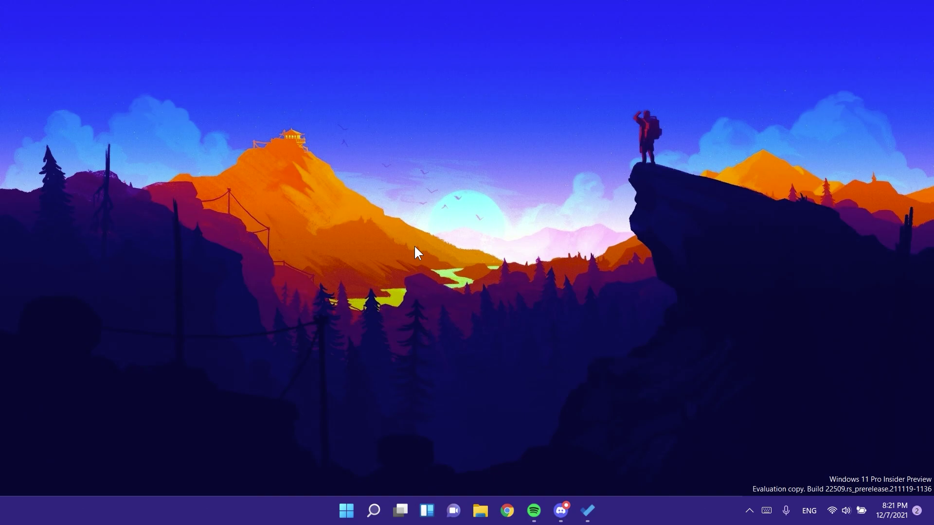
Step: Launch Microsoft Store and run Get updates in the Library so Web Media Extensions starts downloading
key(super)
text(store)
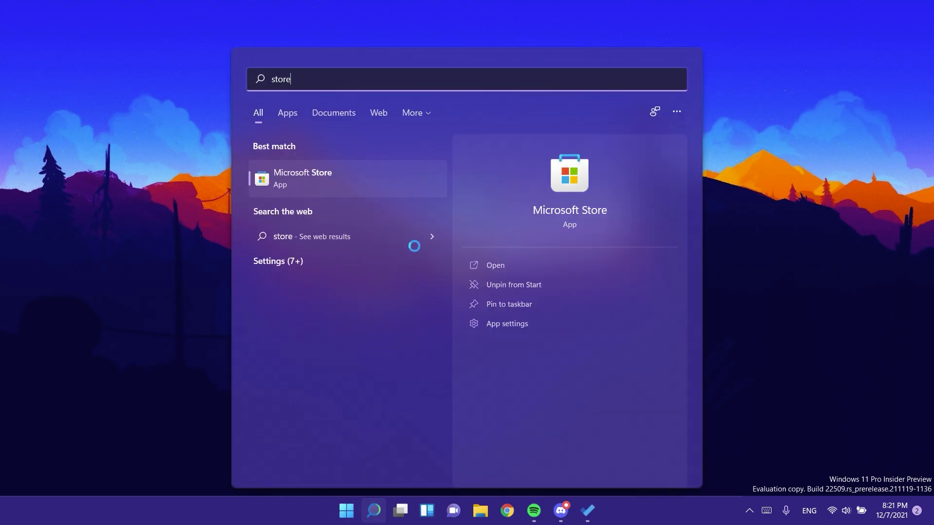
key(Return)
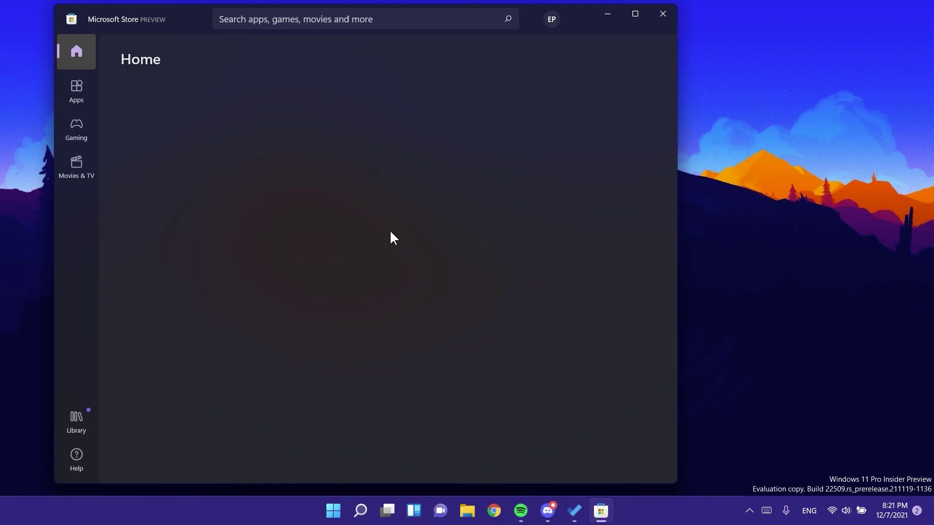
click(75, 418)
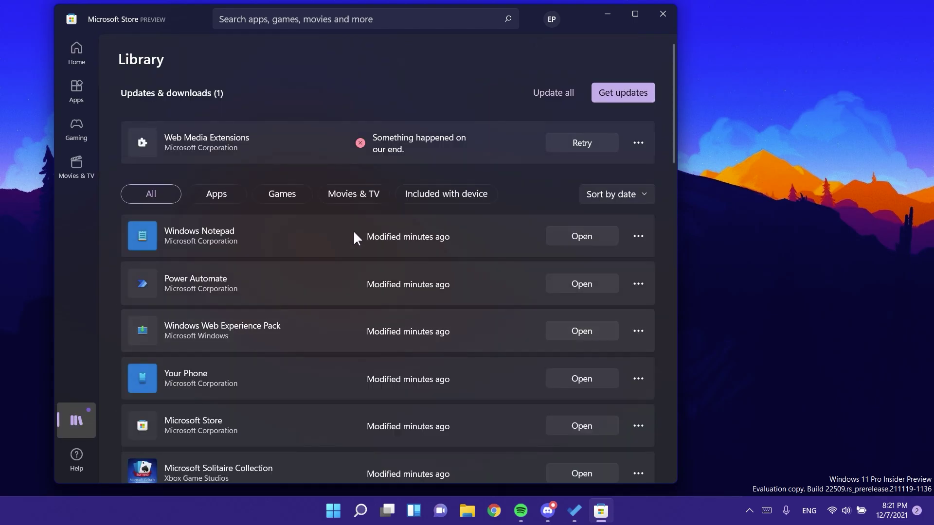
click(622, 92)
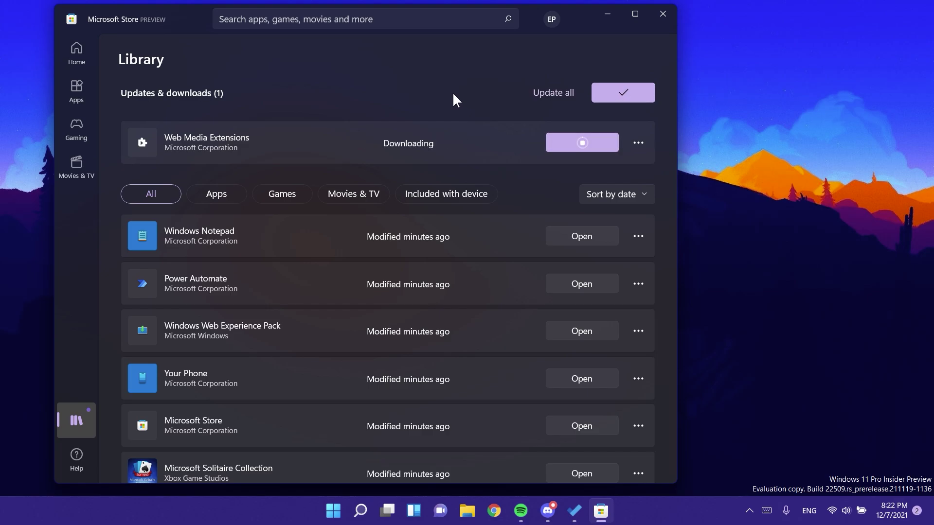
Step: Close the Store, launch a new Untitled Notepad window and drag it up and left
key(alt+F4)
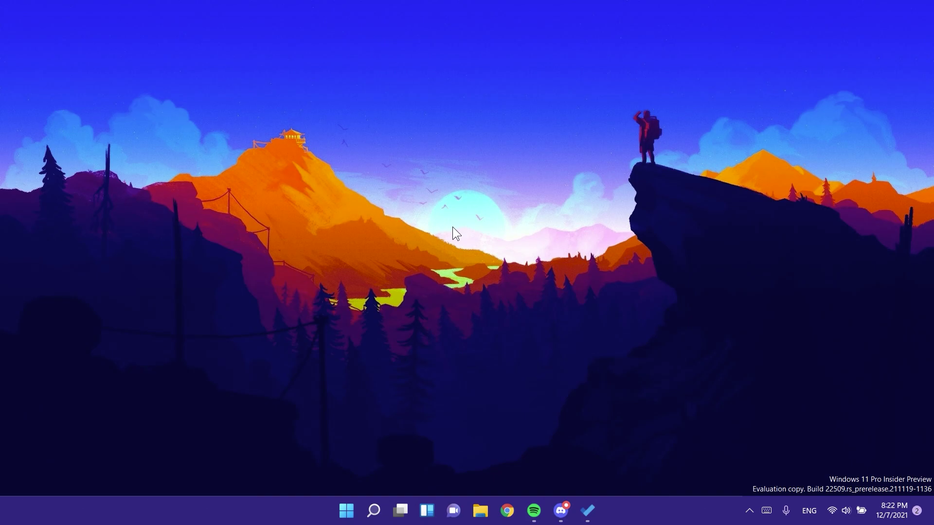
key(super)
text(notepad)
key(Return)
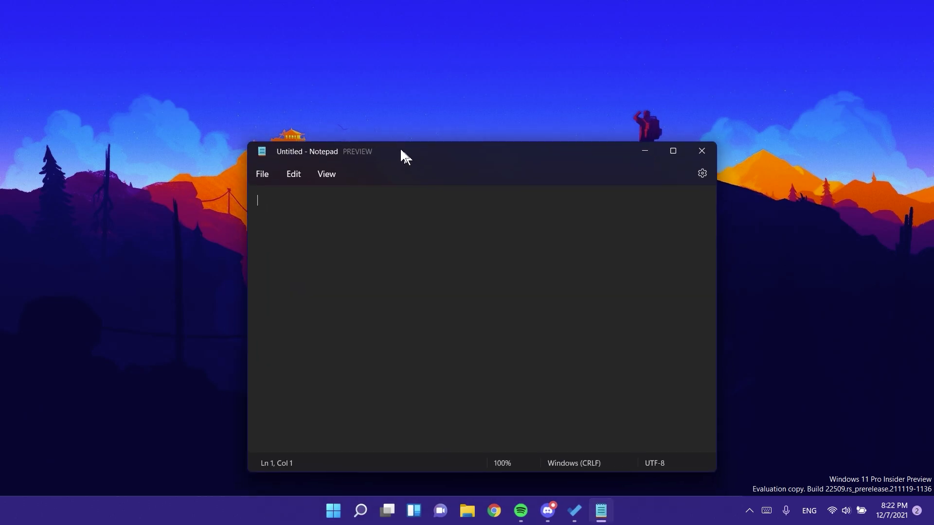
drag(401, 150, 367, 93)
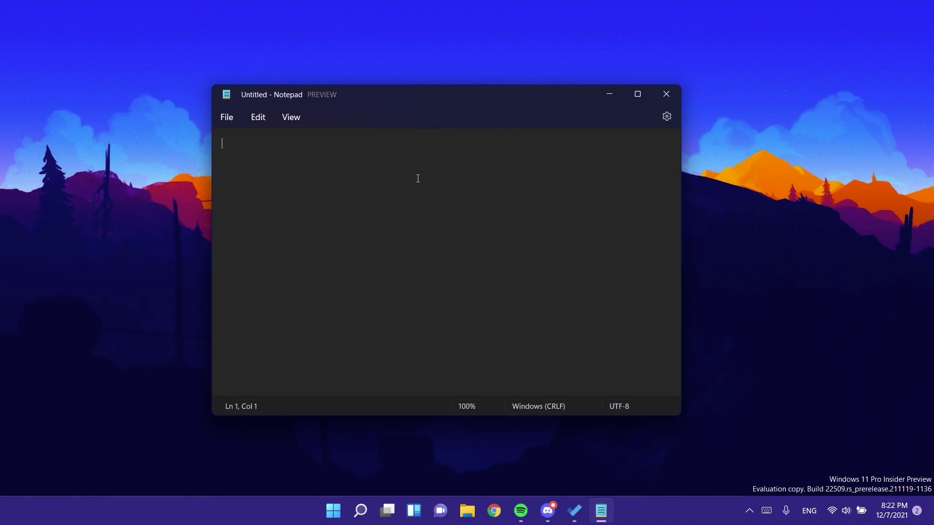
click(228, 116)
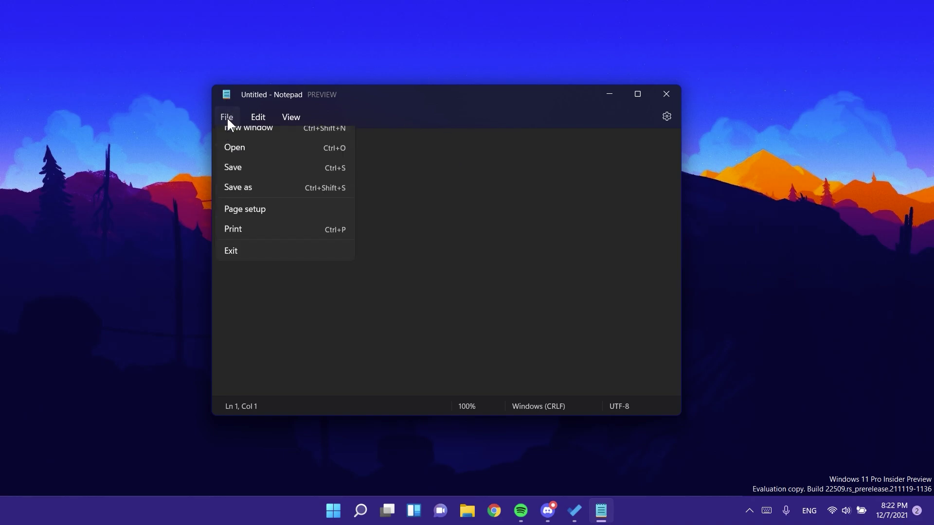
click(236, 118)
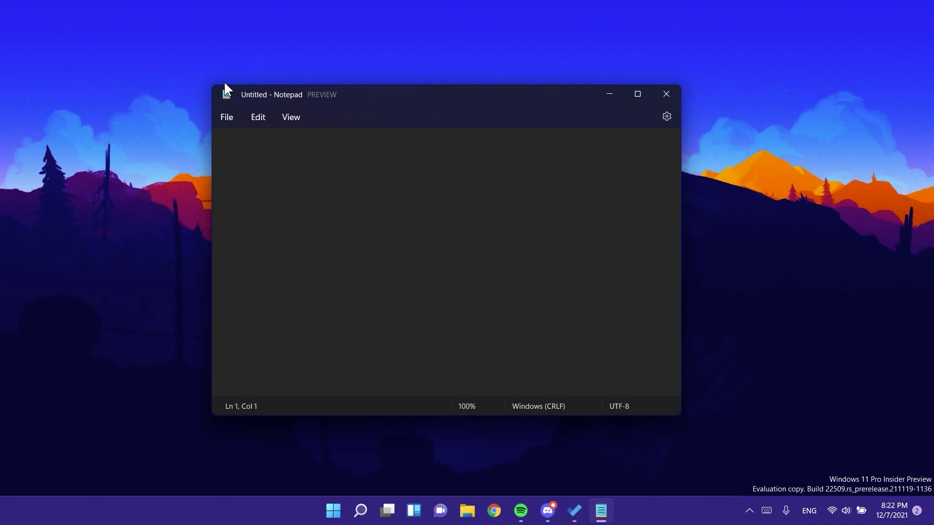
click(229, 118)
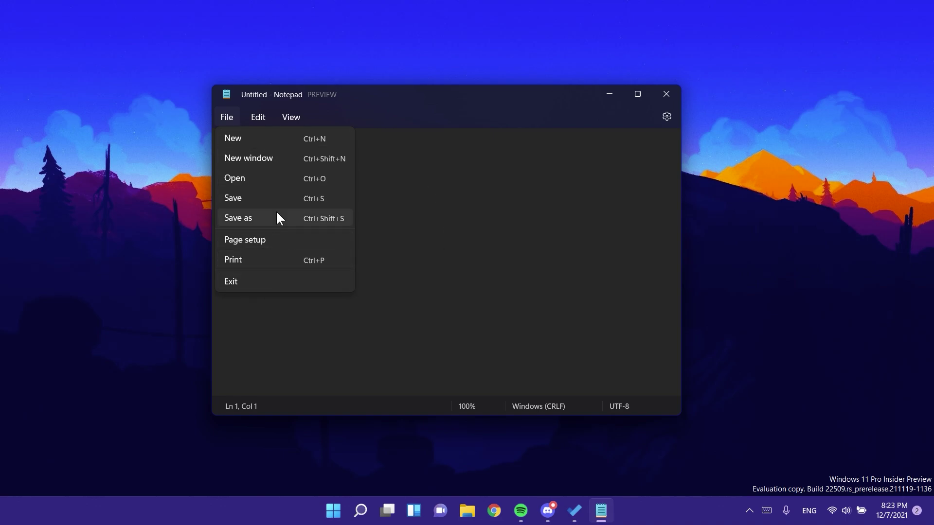
click(312, 95)
click(255, 118)
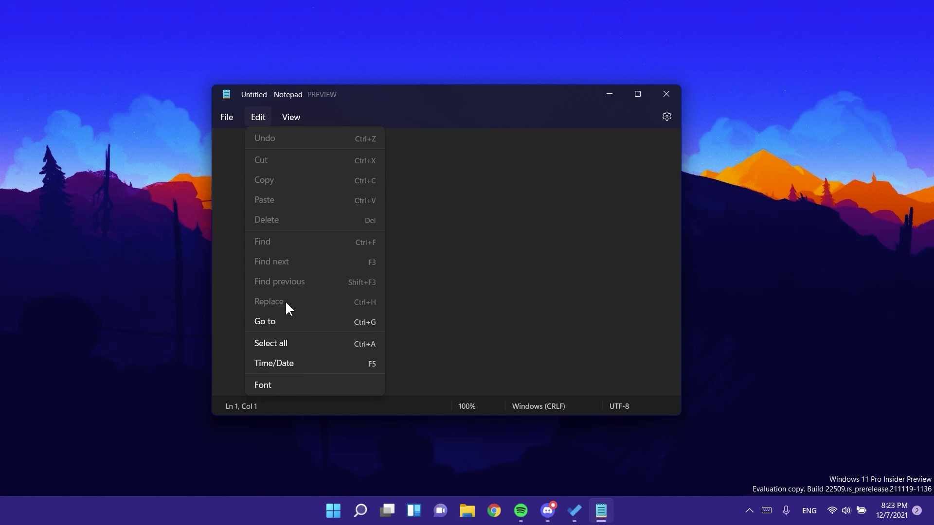
click(294, 119)
click(294, 119)
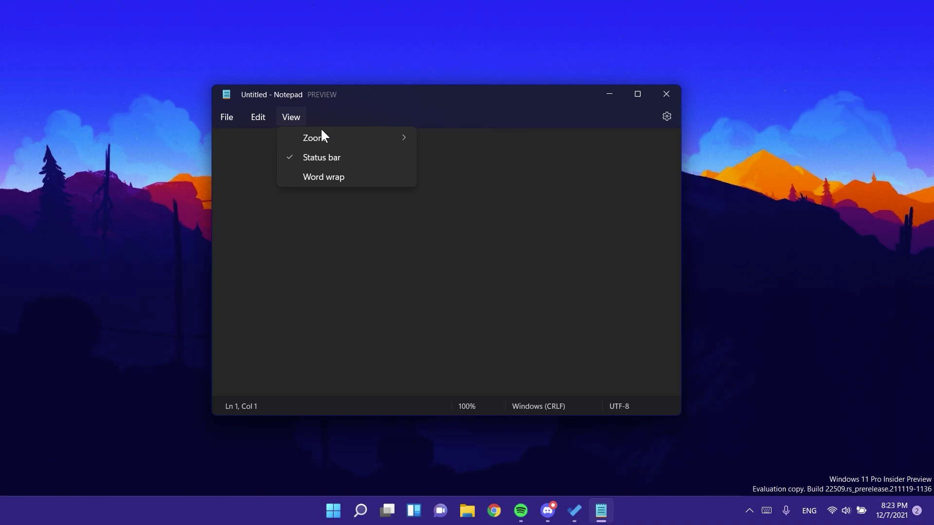
mouse_move(325, 139)
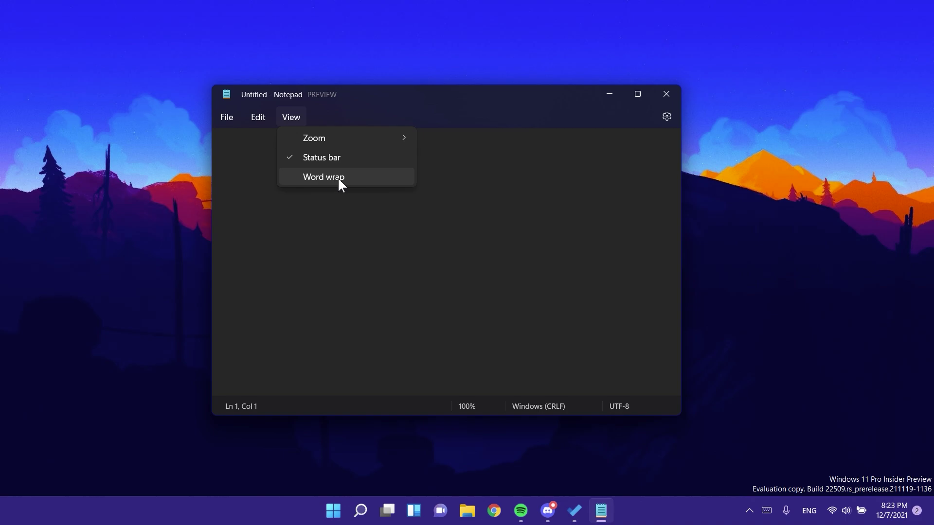
Step: Switch Notepad's app theme to Light in Settings and return to the document
click(667, 116)
click(667, 116)
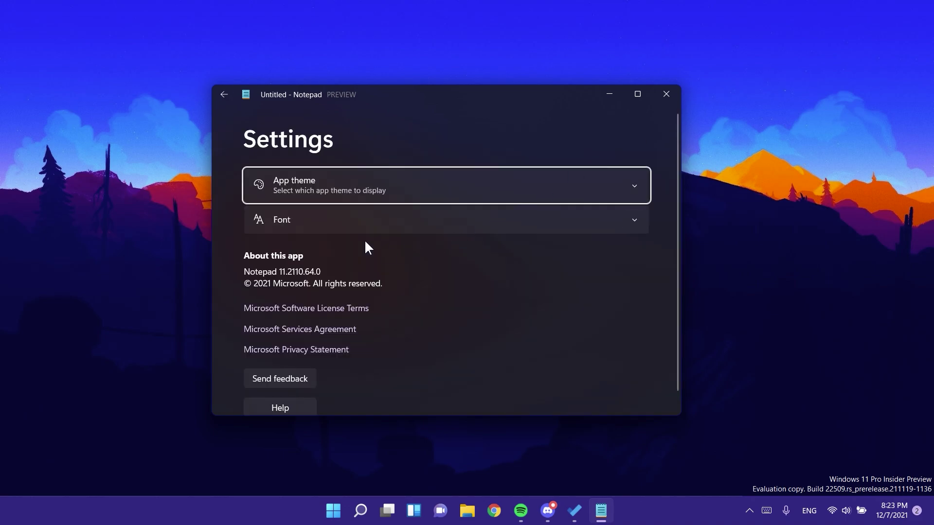
click(398, 189)
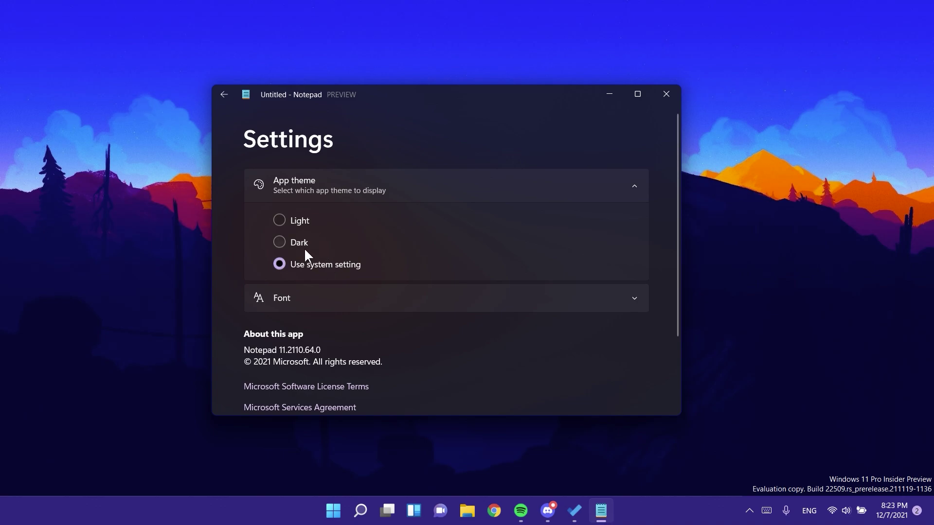
click(302, 224)
click(225, 95)
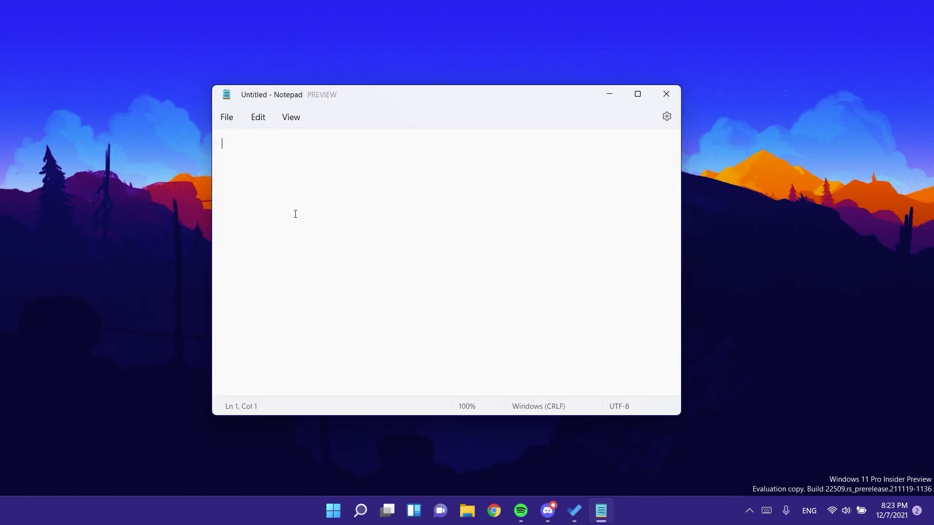
Step: Set the app theme to Dark, then to Use system setting, and expand the Font options
click(667, 116)
click(364, 186)
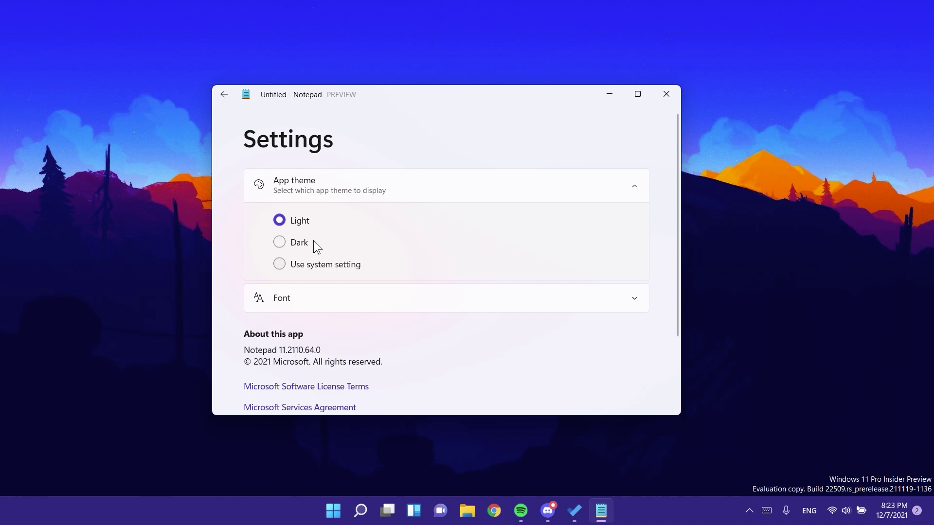
click(311, 243)
click(311, 264)
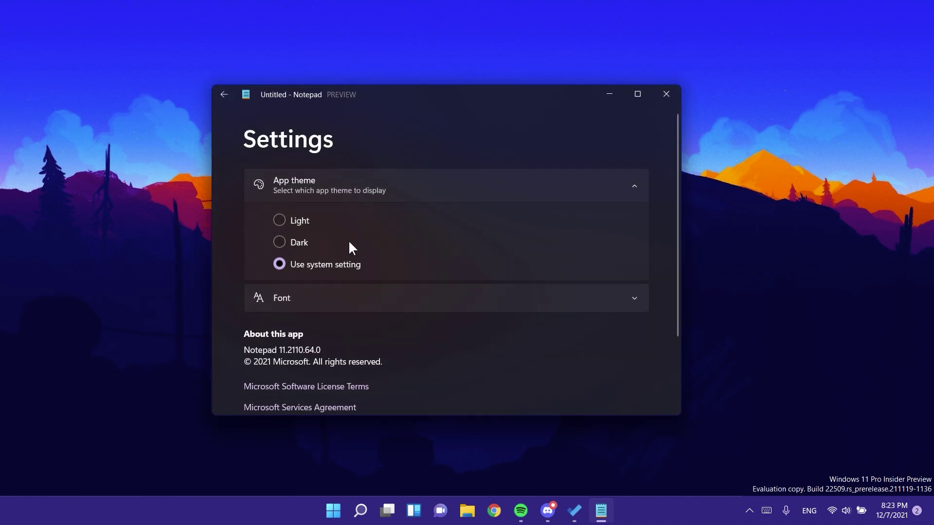
click(339, 298)
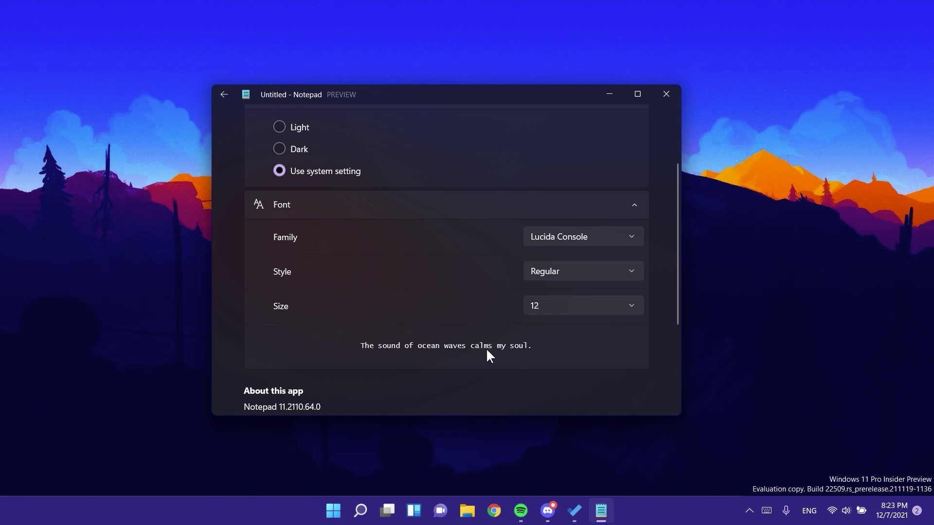
scroll(412, 258, down, 3)
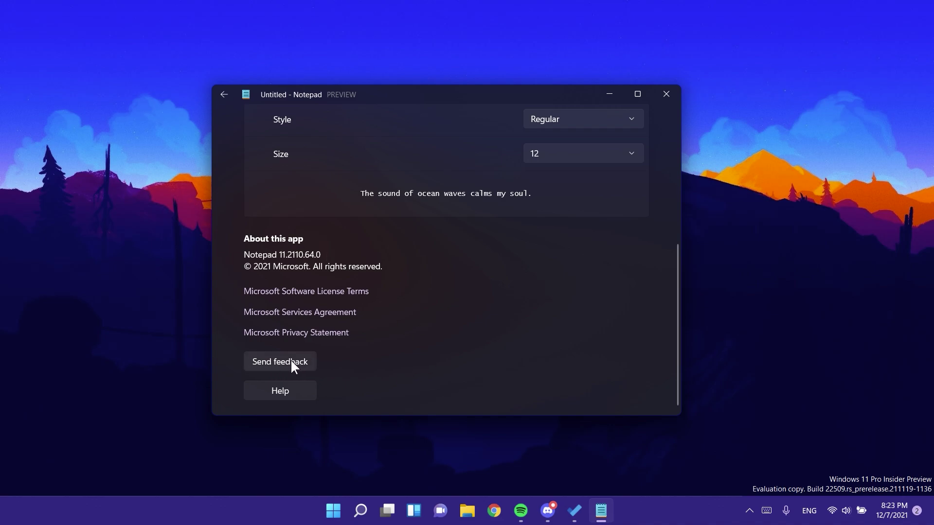
scroll(419, 317, up, 6)
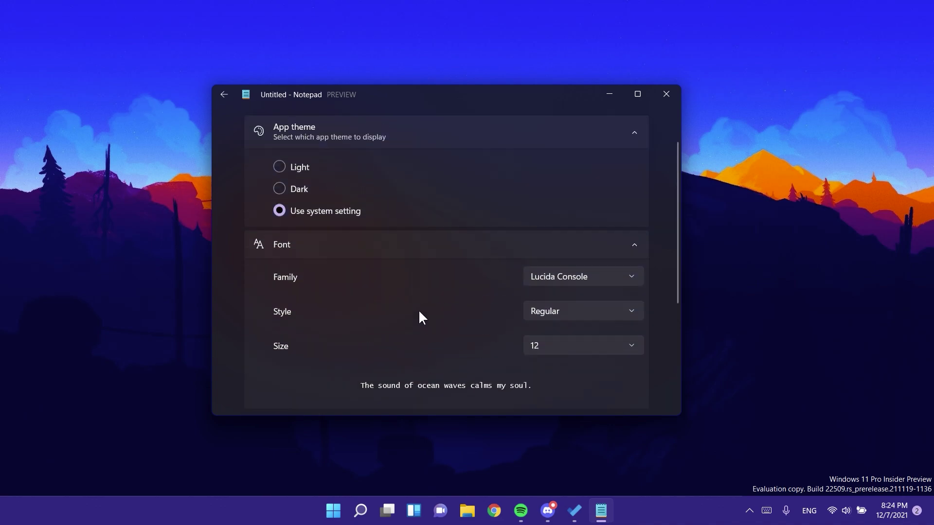
Step: Type the lines 'test windows 11', 'new notepad app in windows 11' and 'tech based'
click(223, 93)
text(t)
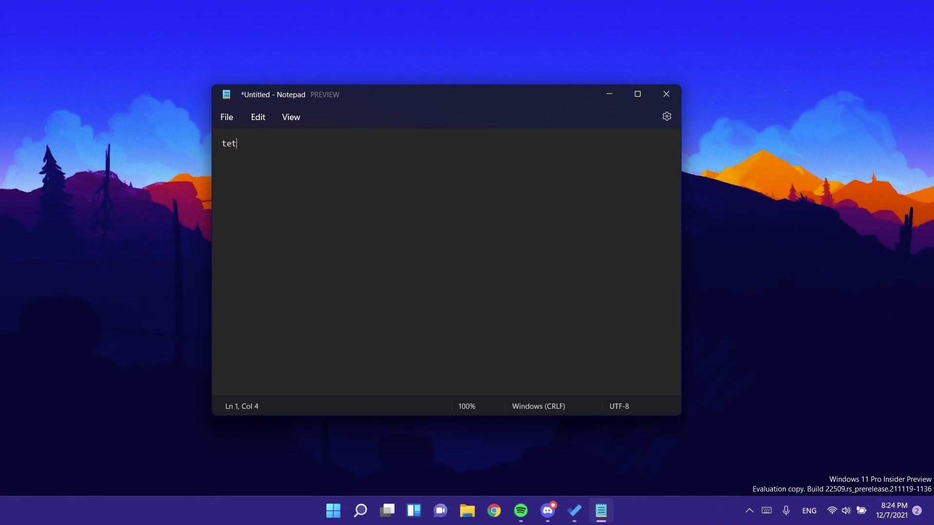
text(est windows 11)
key(Return)
key(Return)
key(Return)
key(Return)
text(new notepad app in)
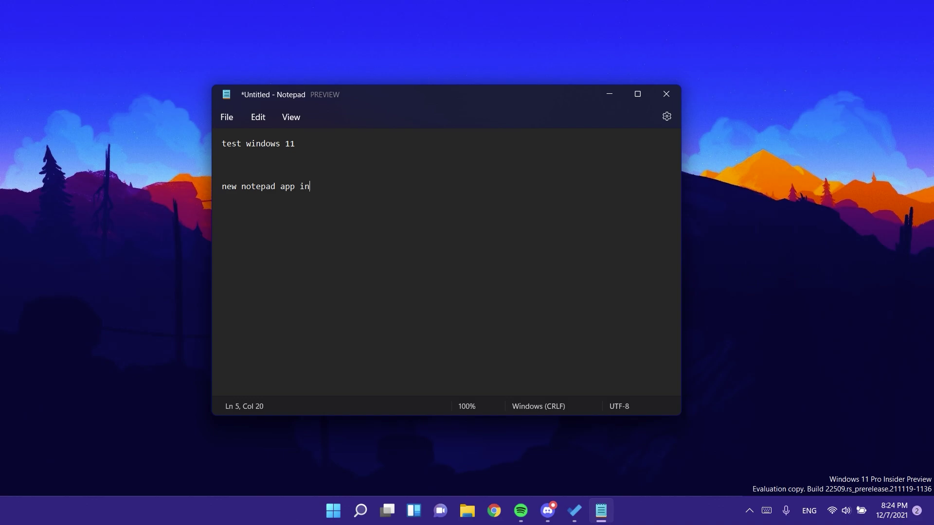
text( windows 11)
key(Return)
key(Return)
key(Return)
text(tech based)
Step: Open Edit > Replace, look at the match case and wrap around options, then close it
click(257, 117)
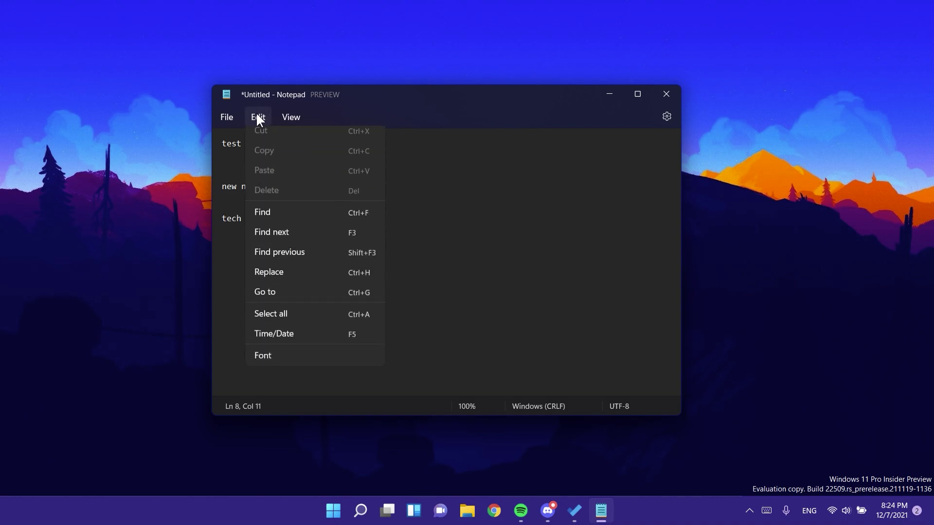
click(289, 302)
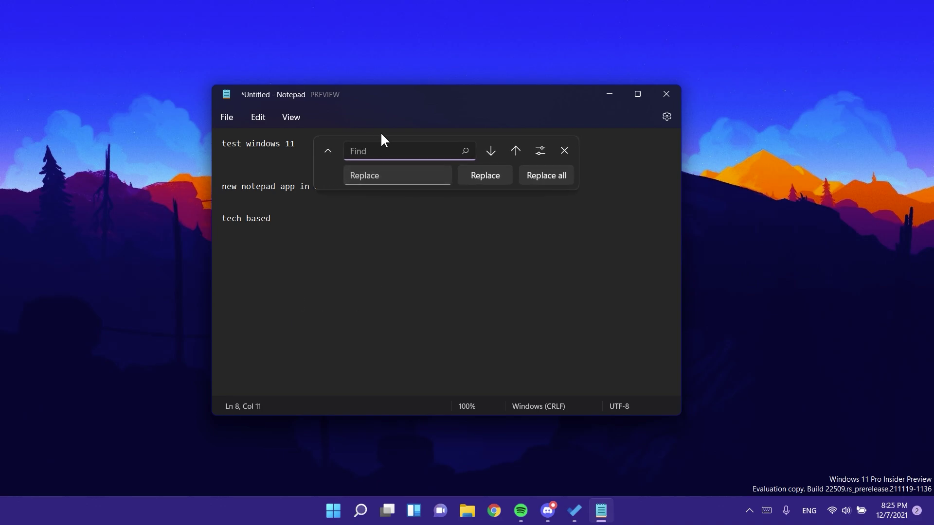
click(361, 174)
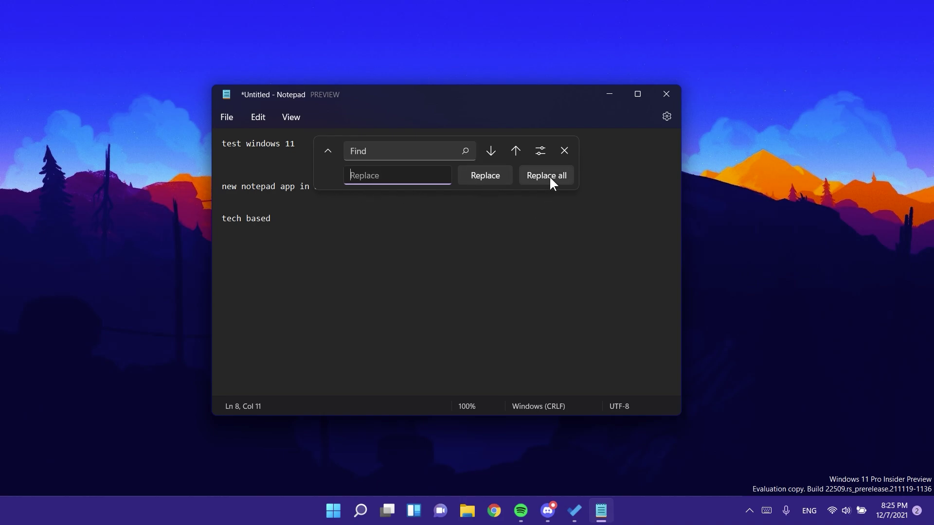
click(540, 151)
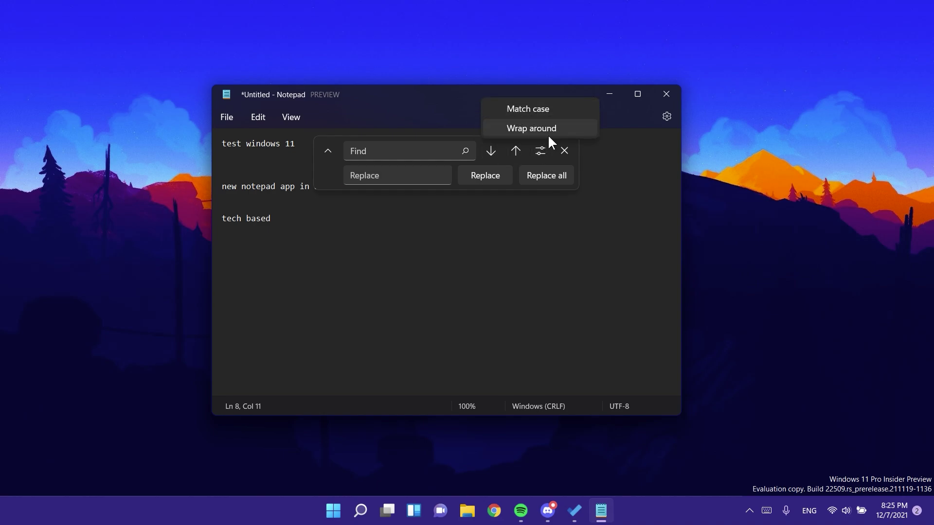
click(565, 150)
click(564, 150)
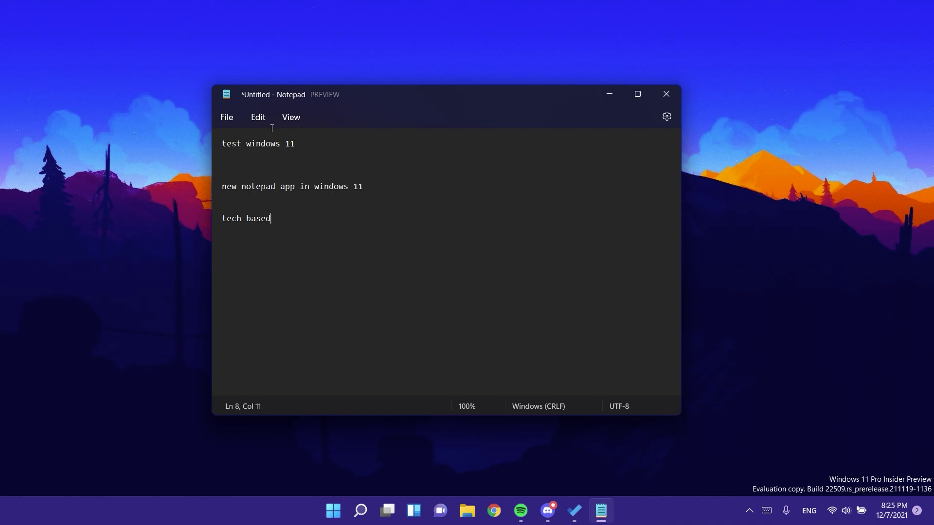
click(258, 118)
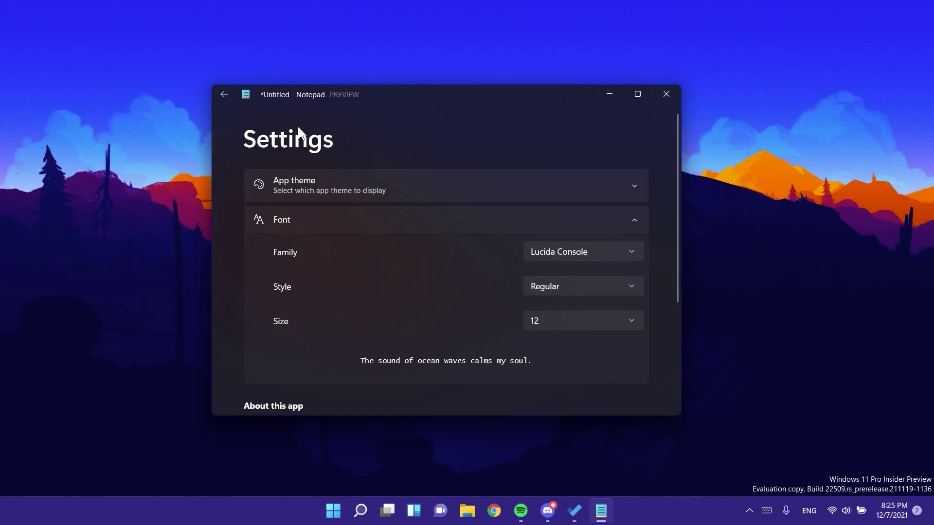
Step: Nudge the Notepad window slightly right and down, then open its Settings page
click(225, 96)
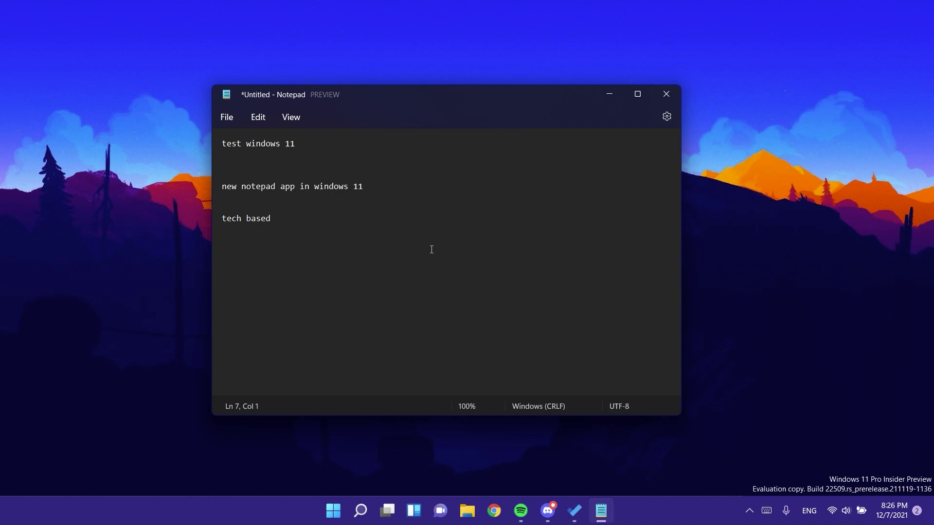
drag(372, 95, 379, 99)
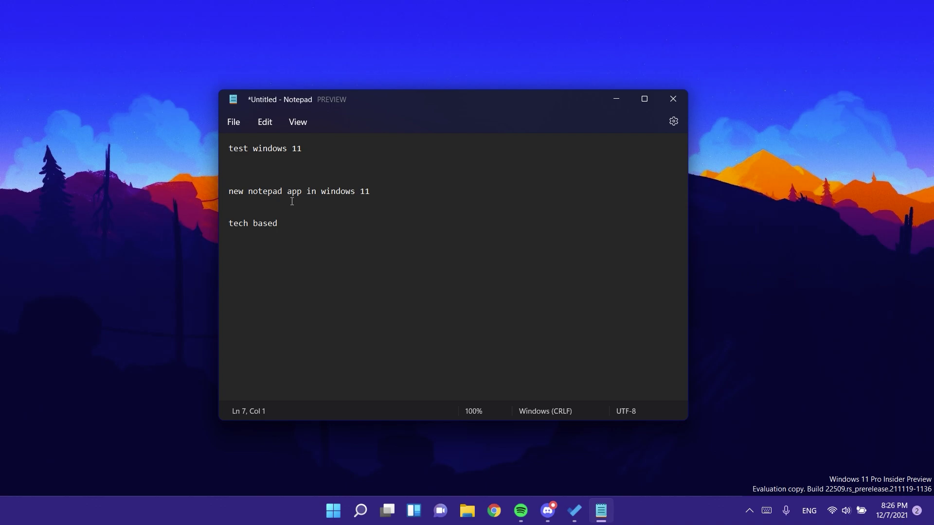
click(673, 122)
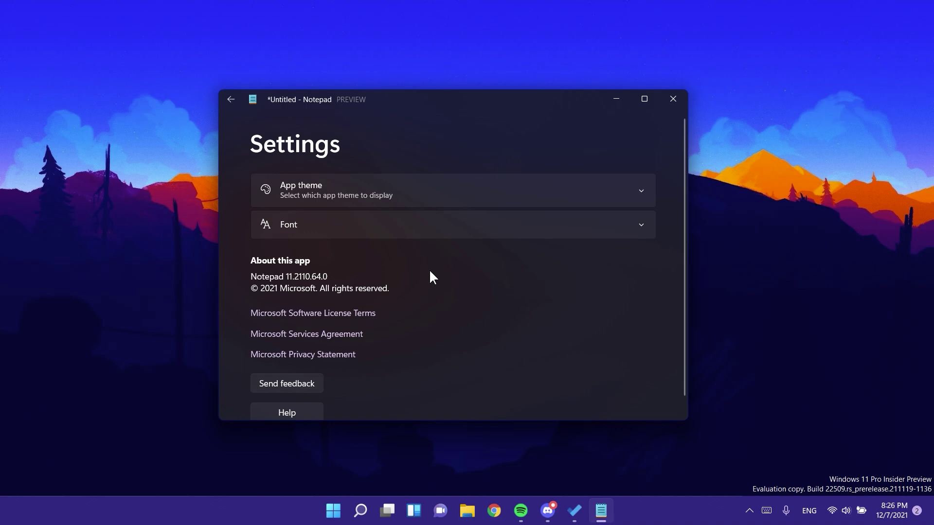